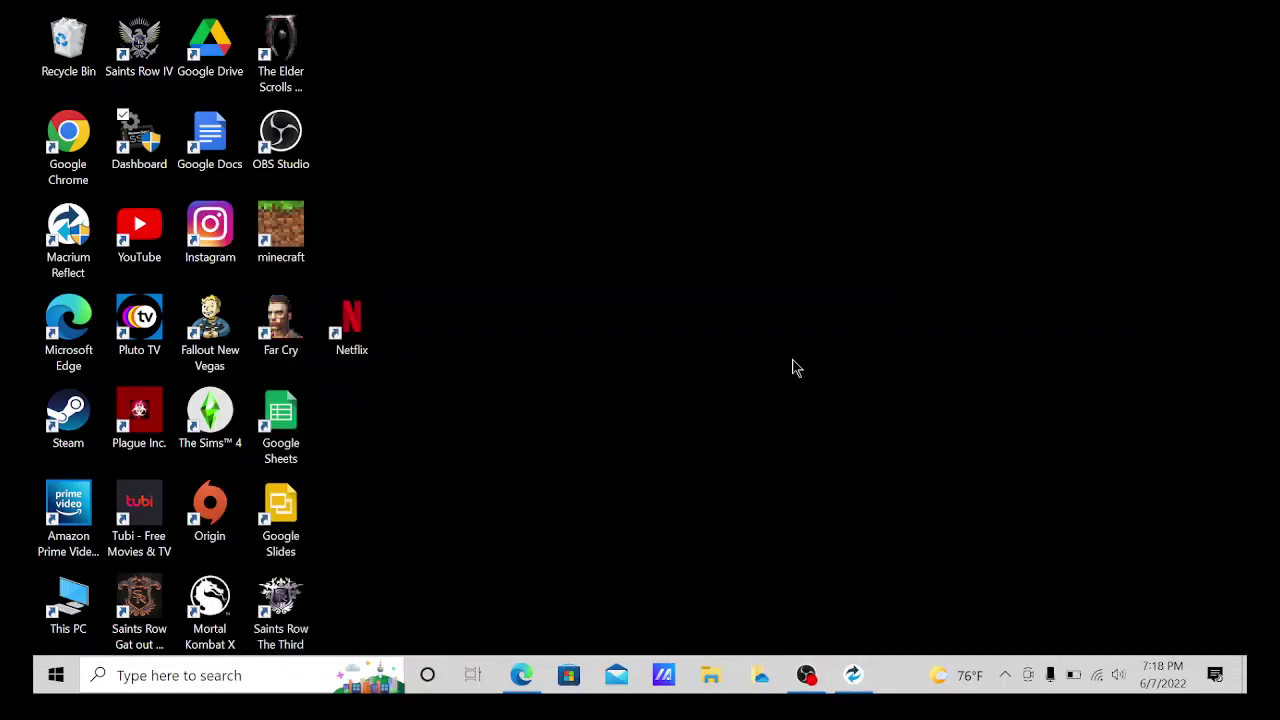
- Open File Explorer and check the capacity of the Windows (D:) drive, then minimise the window
{"action": "left_click", "coordinate": [723, 680]}
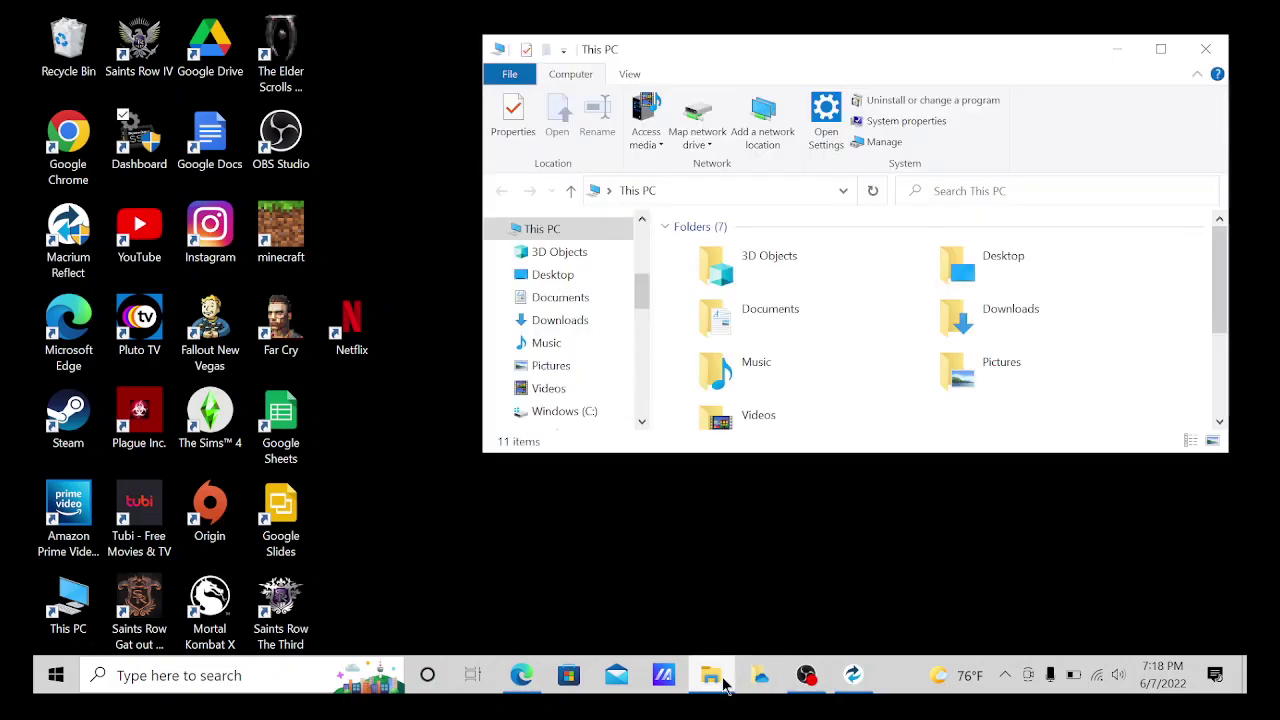
{"action": "scroll", "coordinate": [827, 347], "scroll_direction": "down", "scroll_amount": 3}
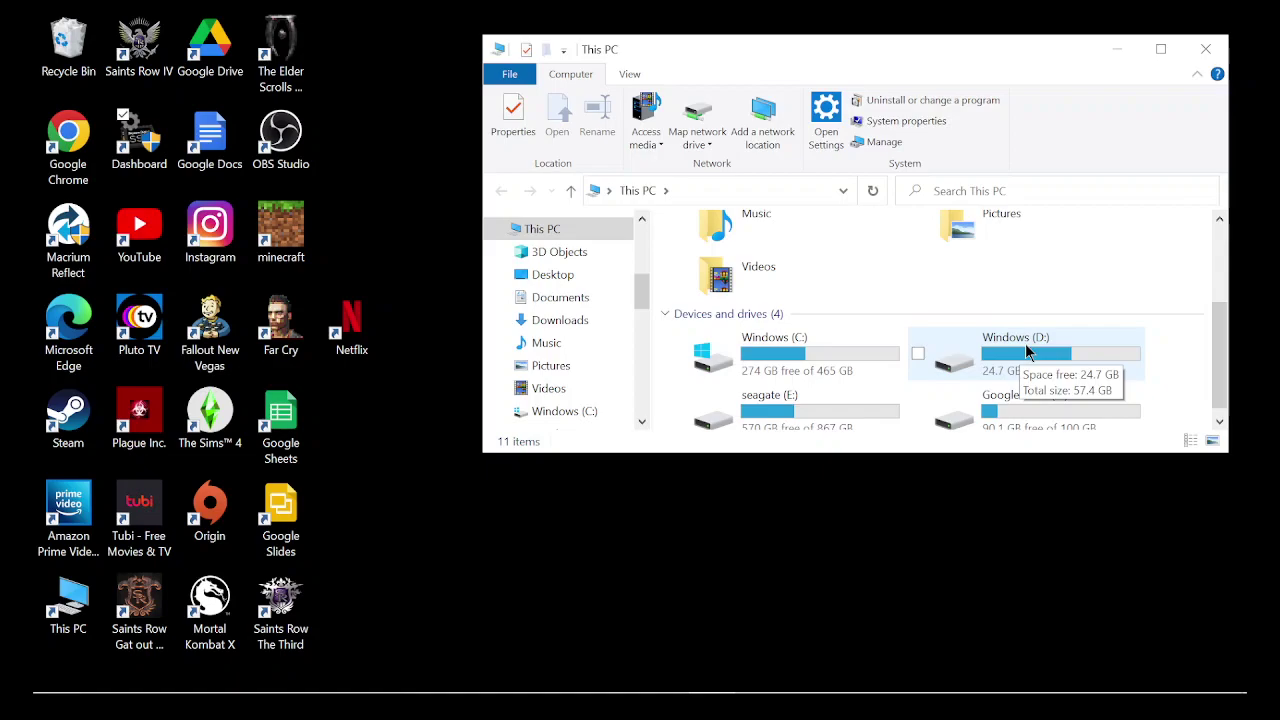
{"action": "left_click", "coordinate": [1117, 49]}
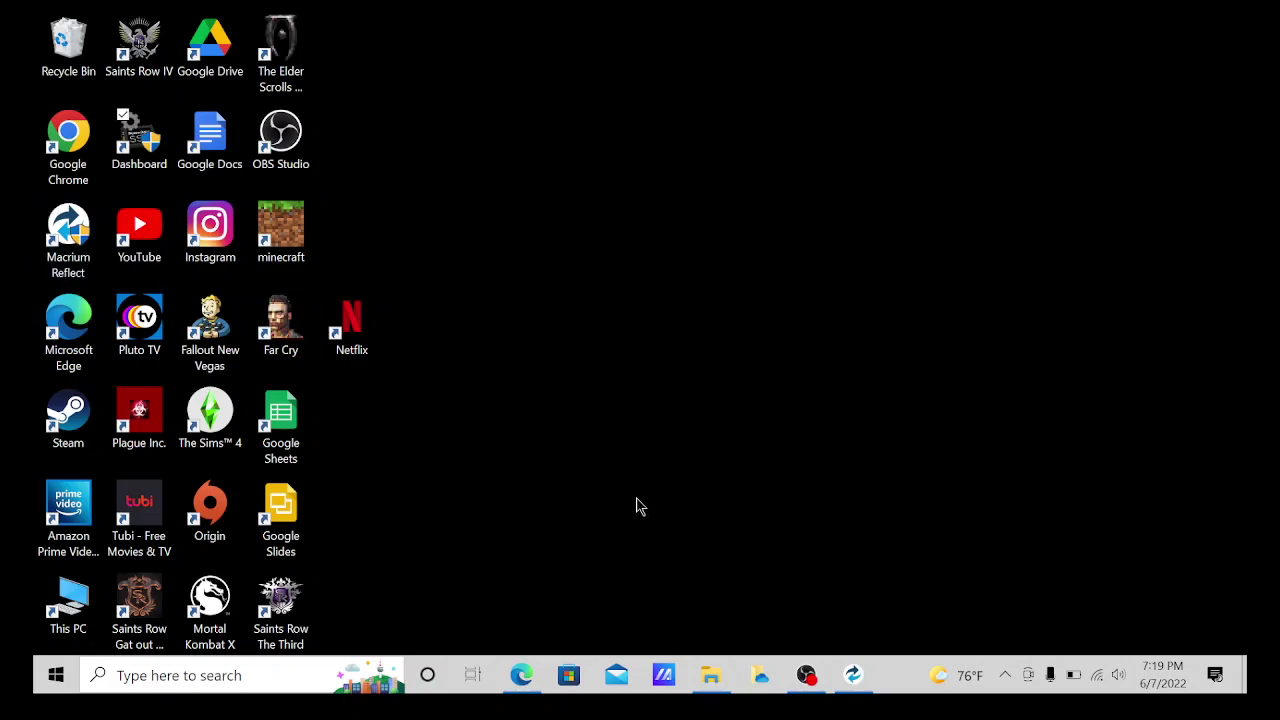
- Switch to Macrium Reflect and begin a clone of GPT Disk 2 with the Seagate Portable disk as the destination
{"action": "left_click", "coordinate": [862, 682]}
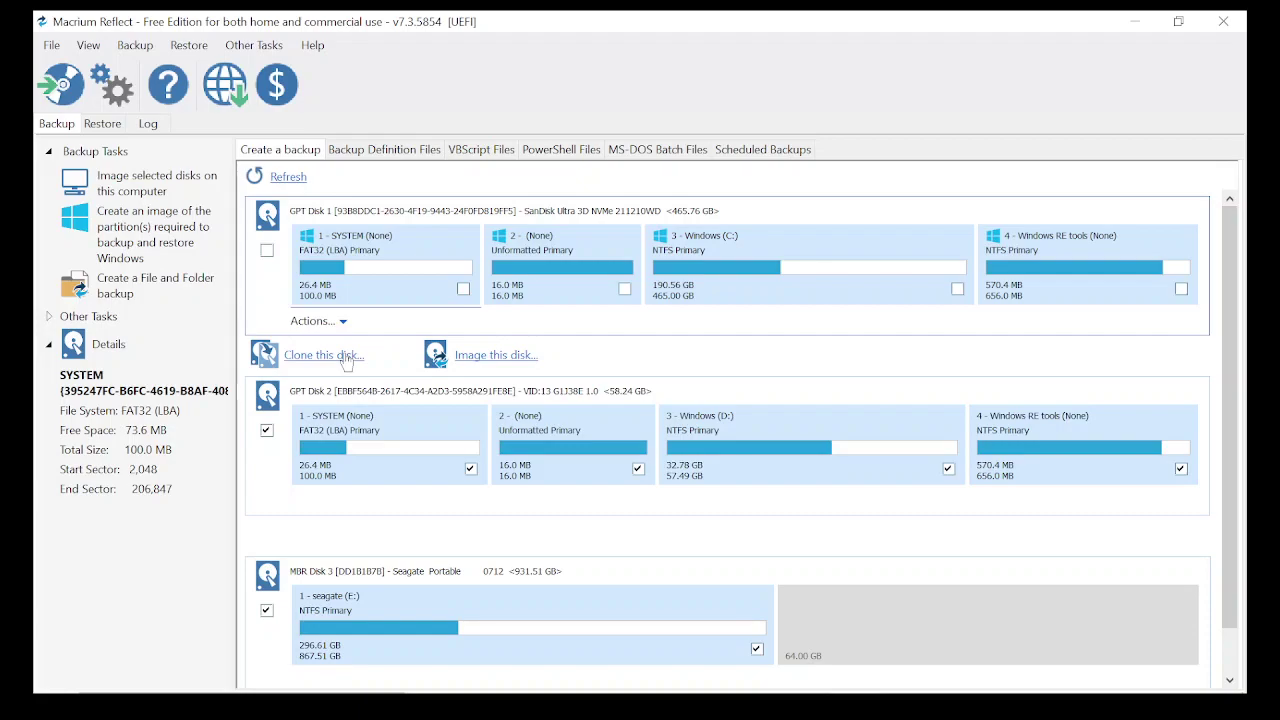
{"action": "left_click", "coordinate": [396, 440]}
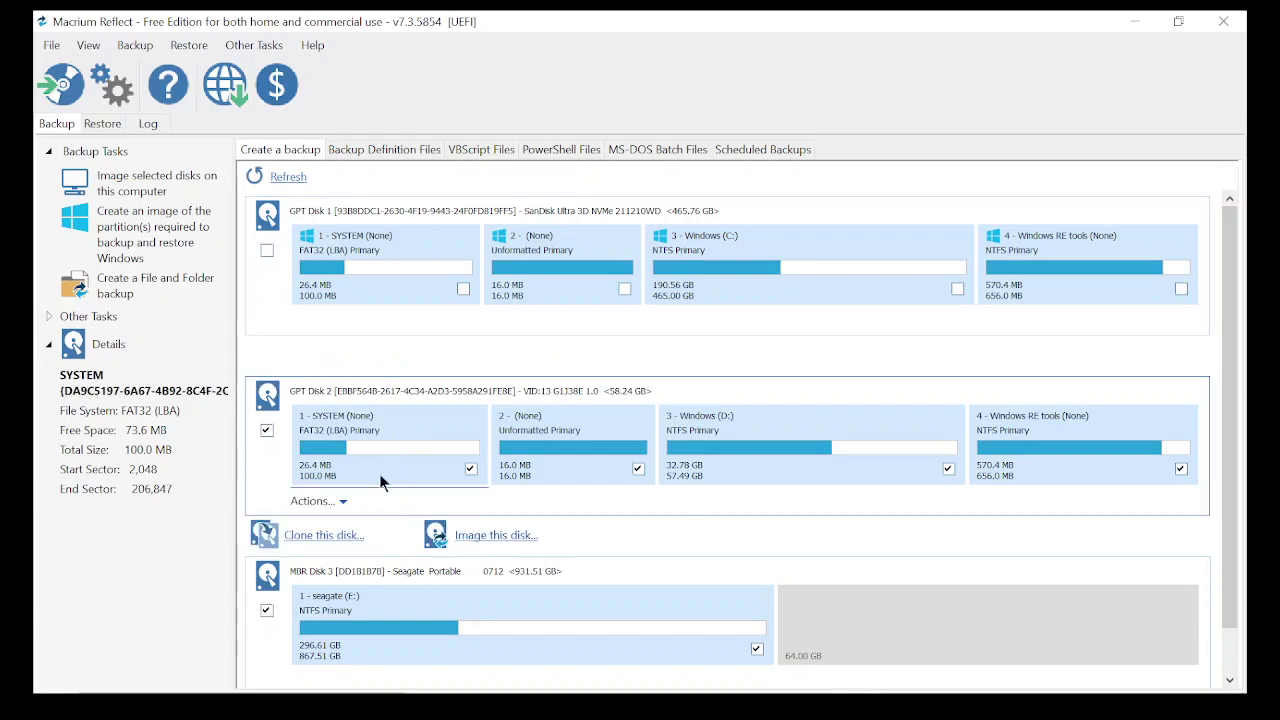
{"action": "left_click", "coordinate": [322, 536]}
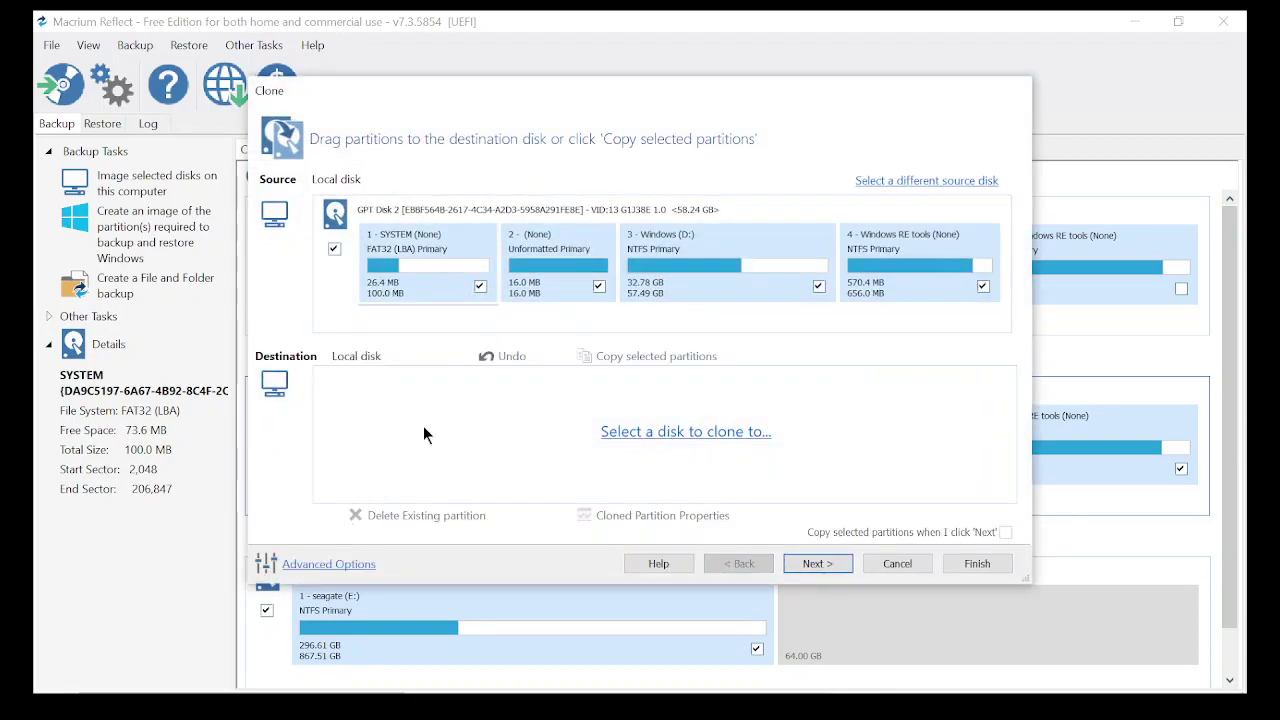
{"action": "left_click", "coordinate": [628, 440]}
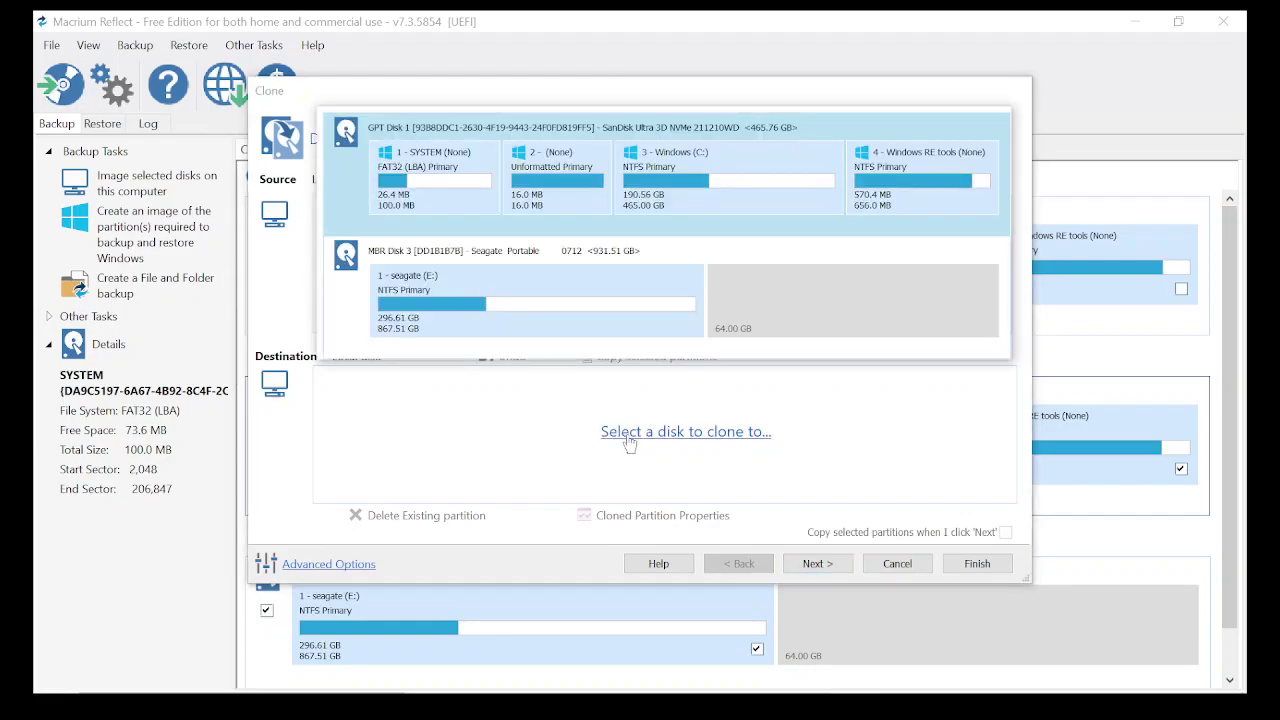
{"action": "left_click", "coordinate": [573, 303]}
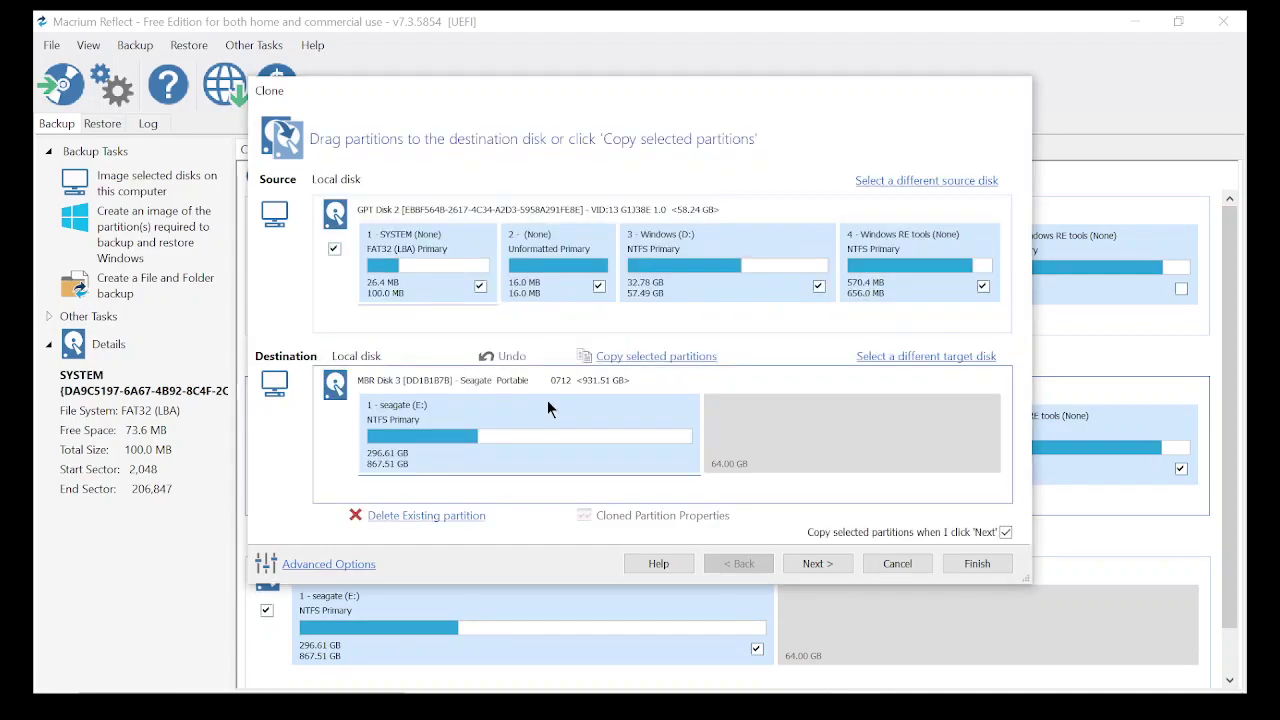
- Copy the SYSTEM, unformatted and Windows (D:) partitions in order to the destination disk, and view the cloned Windows partition's size properties
{"action": "mouse_move", "coordinate": [445, 278]}
{"action": "left_mouse_down"}
{"action": "mouse_move", "coordinate": [446, 495]}
{"action": "mouse_move", "coordinate": [454, 452]}
{"action": "left_mouse_up"}
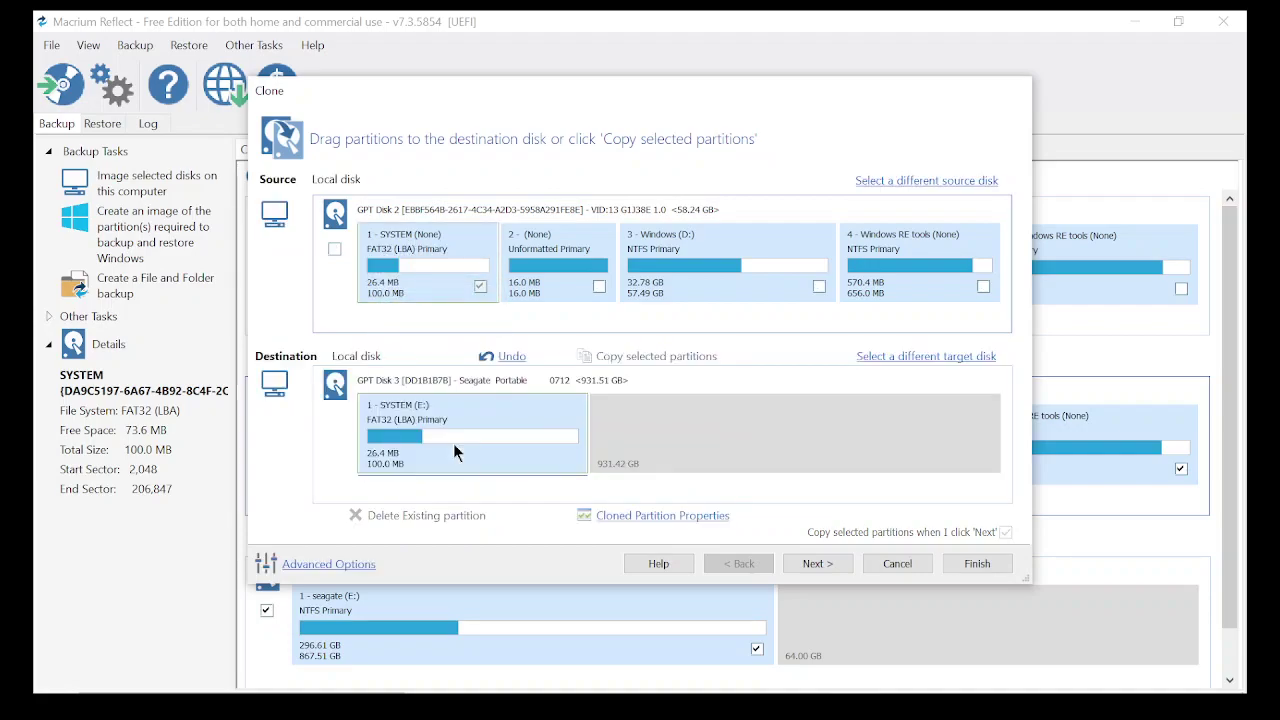
{"action": "left_click_drag", "start_coordinate": [533, 292], "coordinate": [579, 455]}
{"action": "left_click_drag", "start_coordinate": [565, 270], "coordinate": [649, 446]}
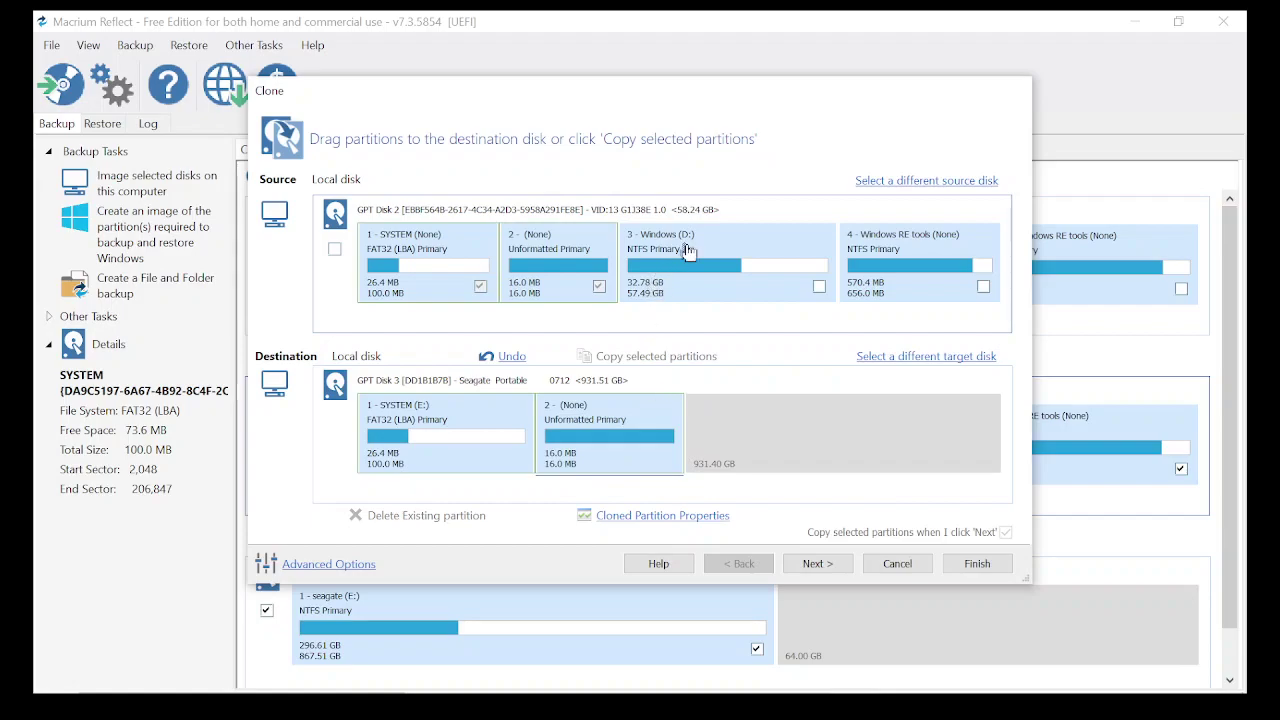
{"action": "left_click_drag", "start_coordinate": [686, 251], "coordinate": [752, 425]}
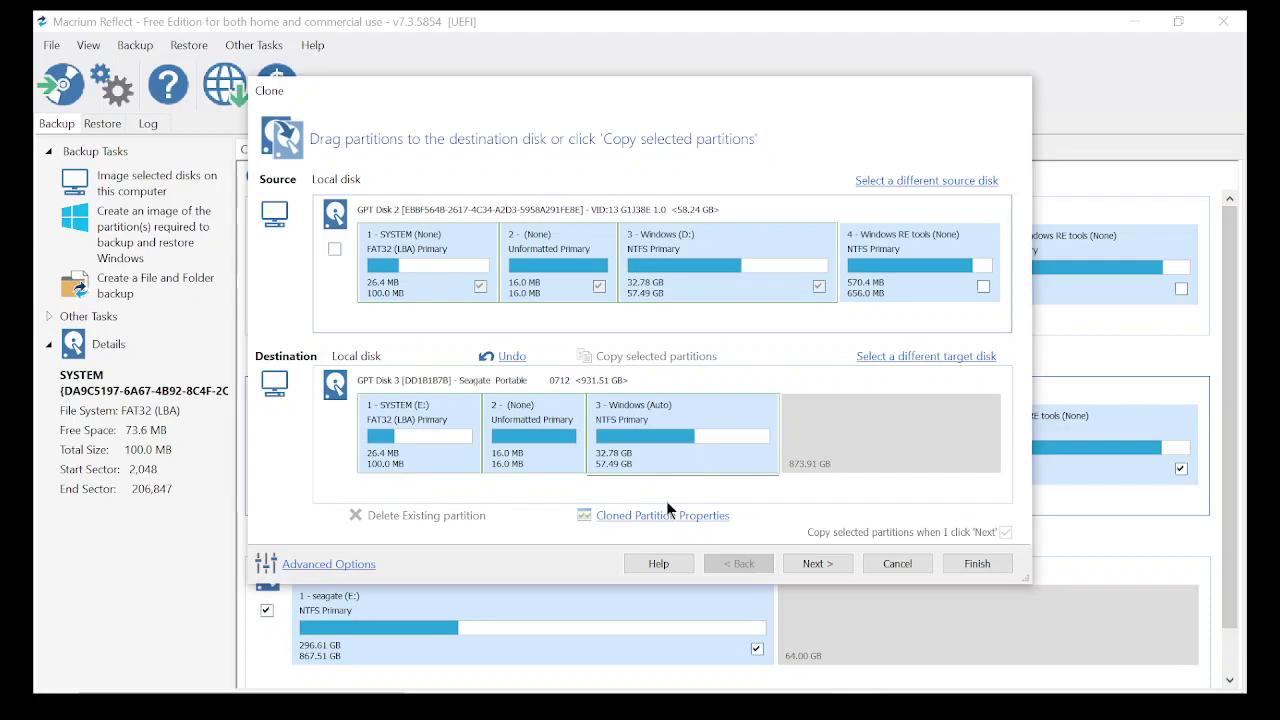
{"action": "left_click", "coordinate": [669, 528]}
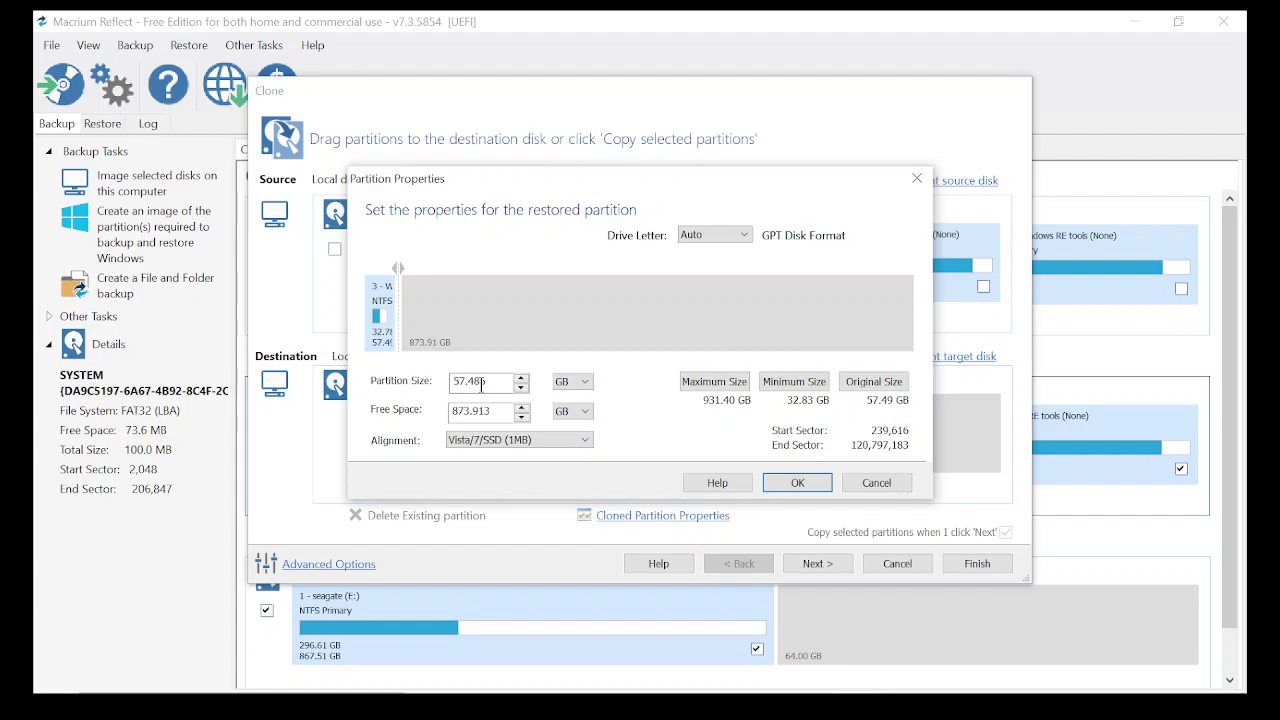
{"action": "left_click", "coordinate": [860, 482]}
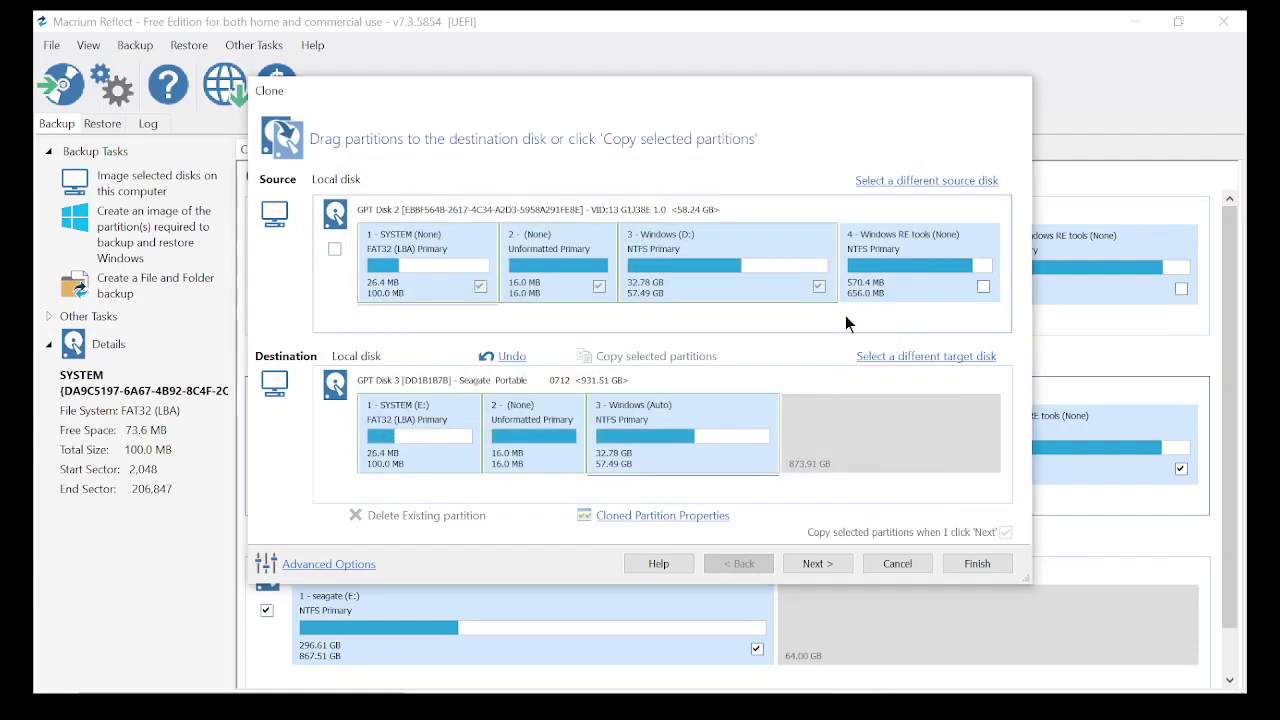
- Copy the Windows RE tools partition to the destination disk, then cancel the clone and close Macrium Reflect
{"action": "left_click", "coordinate": [868, 268]}
{"action": "left_click_drag", "start_coordinate": [868, 268], "coordinate": [822, 434]}
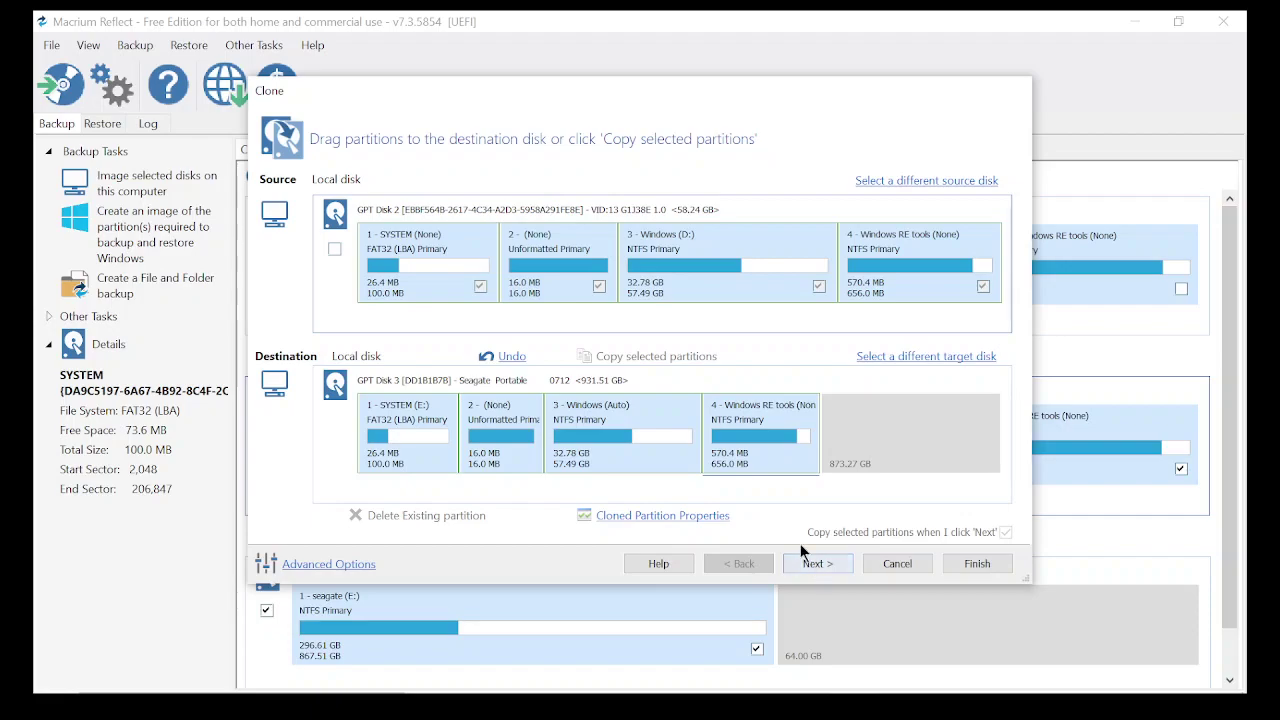
{"action": "left_click", "coordinate": [890, 565]}
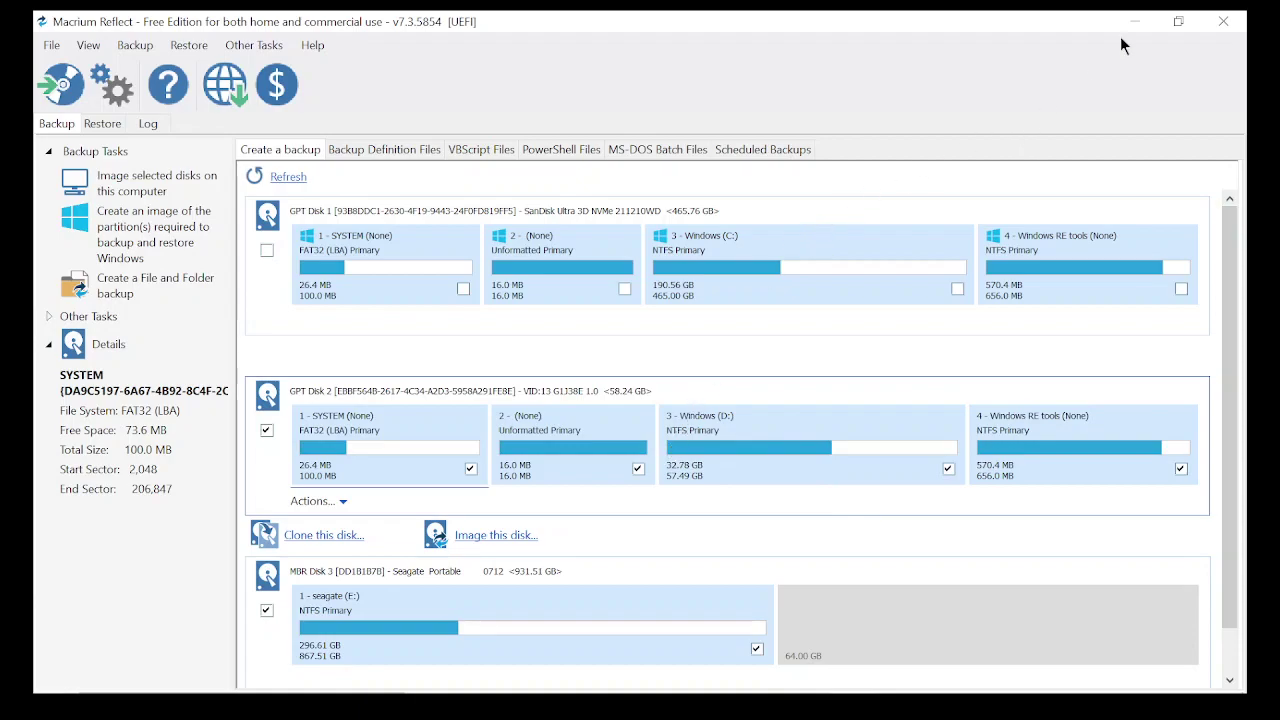
{"action": "left_click", "coordinate": [1216, 22]}
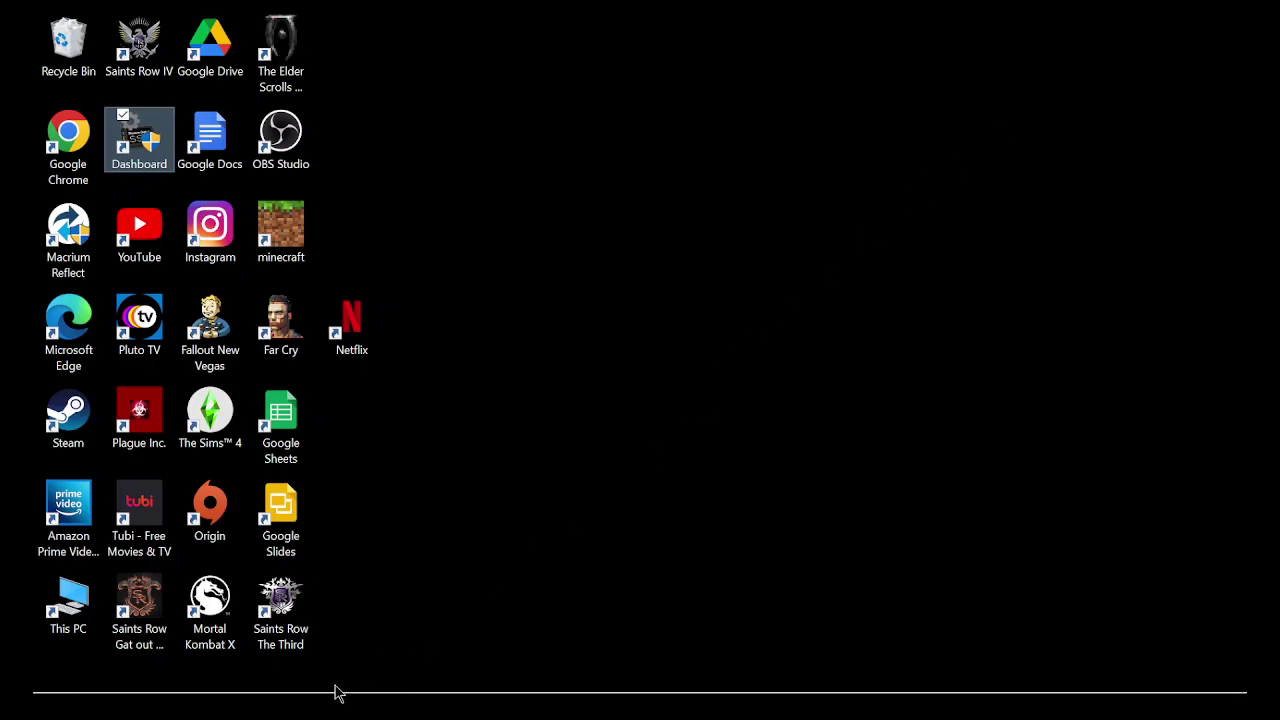
{"action": "mouse_move", "coordinate": [305, 700]}
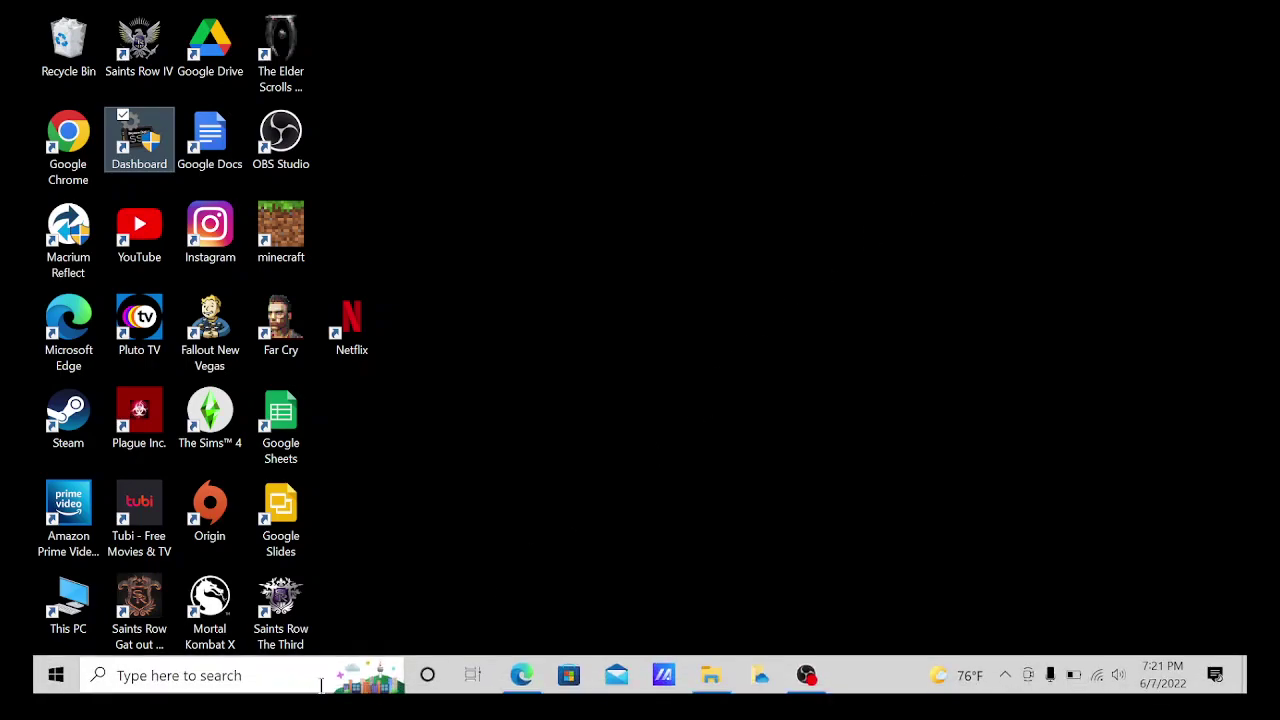
{"action": "left_click", "coordinate": [263, 676]}
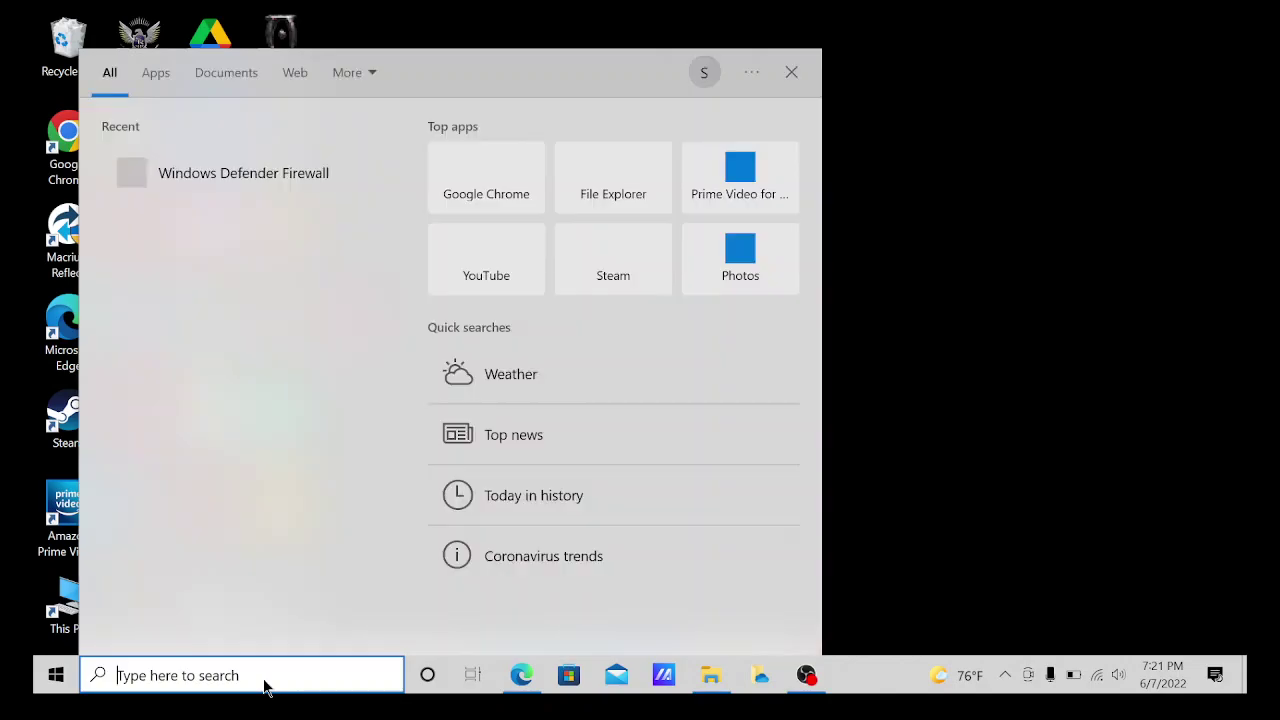
{"action": "type", "text": "se"}
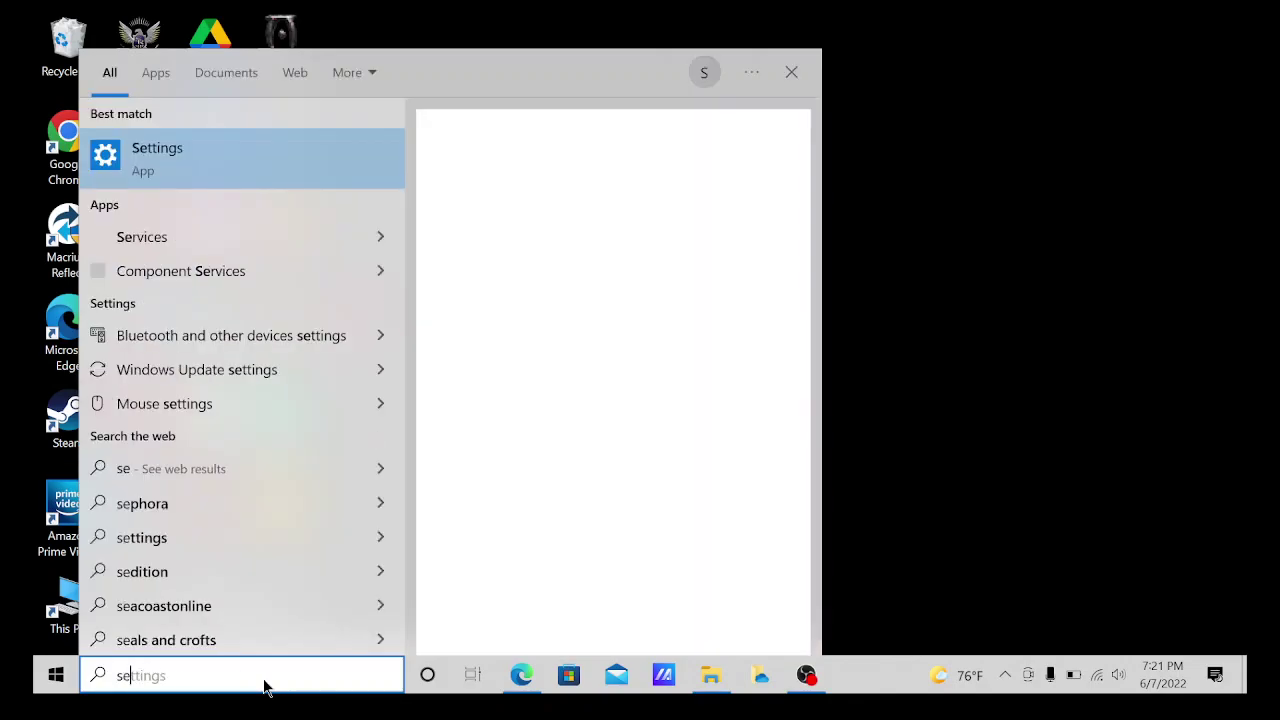
{"action": "type", "text": "curity"}
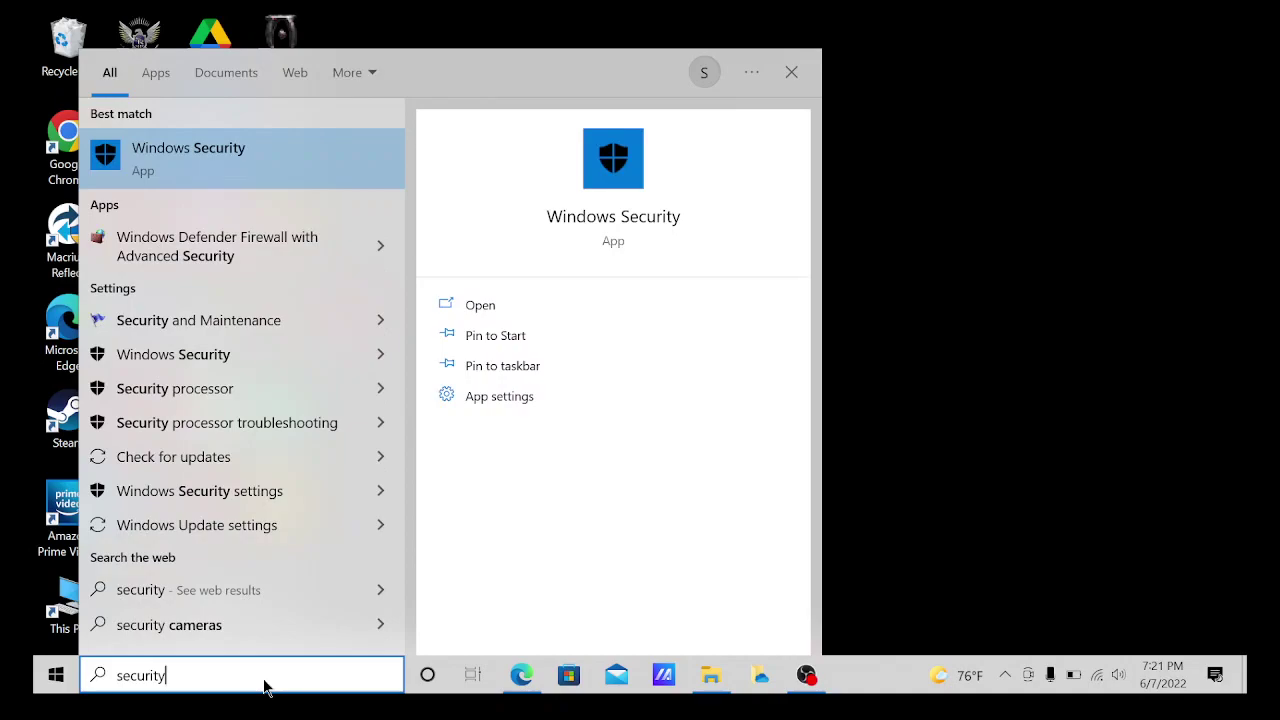
{"action": "key", "text": "BackSpace"}
{"action": "key", "text": "BackSpace"}
{"action": "key", "text": "BackSpace"}
{"action": "key", "text": "BackSpace"}
{"action": "key", "text": "BackSpace"}
{"action": "key", "text": "BackSpace"}
{"action": "key", "text": "BackSpace"}
{"action": "key", "text": "BackSpace"}
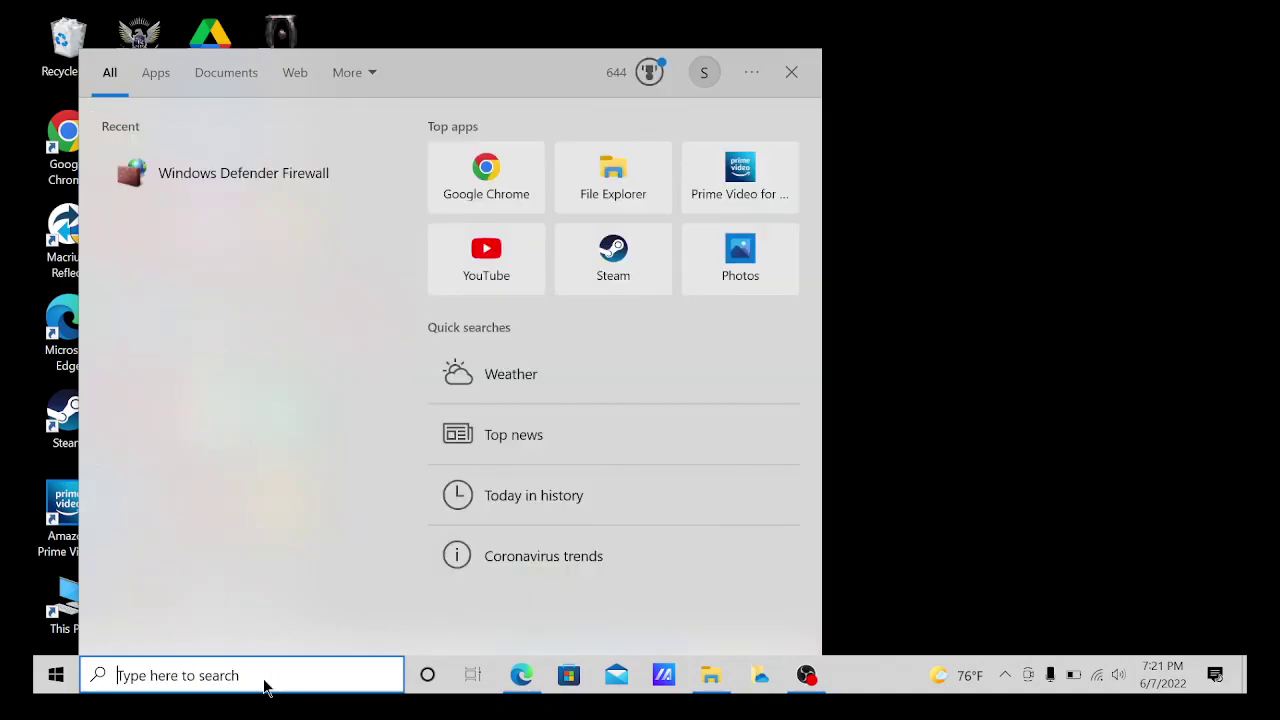
- Search Windows for "password", open the Change your password settings to review the sign-in options, and close Settings
{"action": "type", "text": "password"}
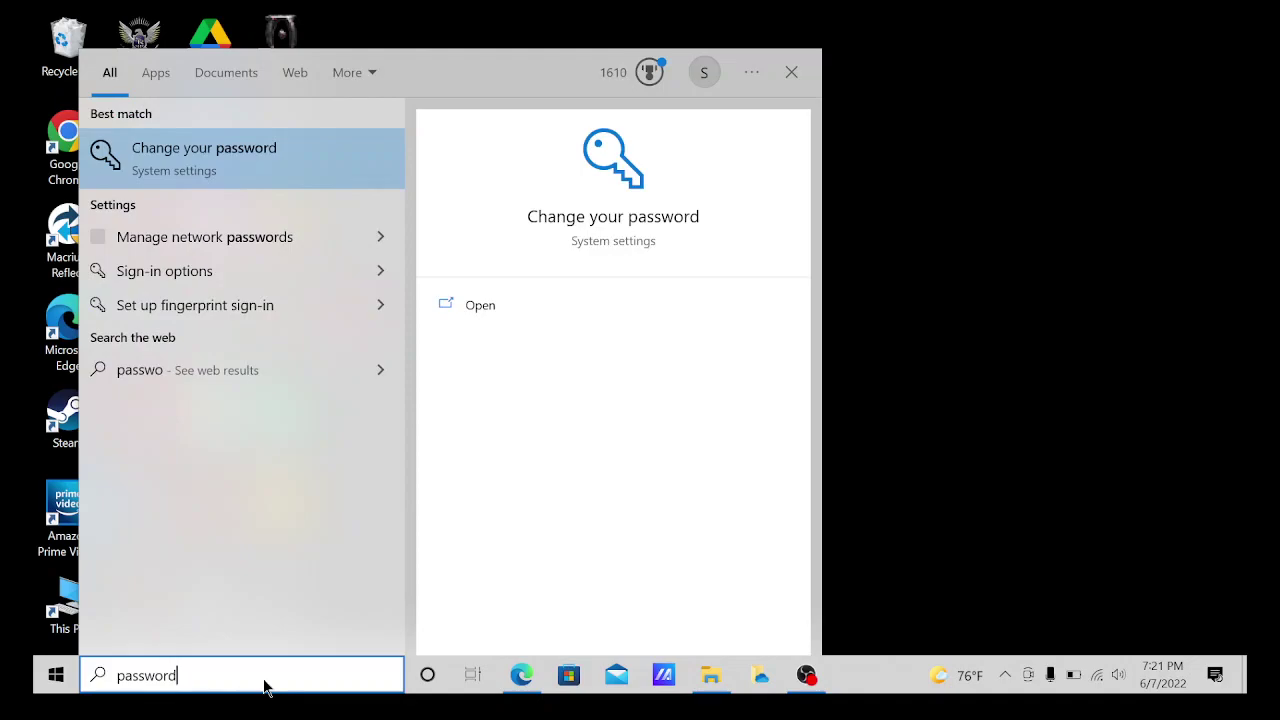
{"action": "left_click", "coordinate": [264, 177]}
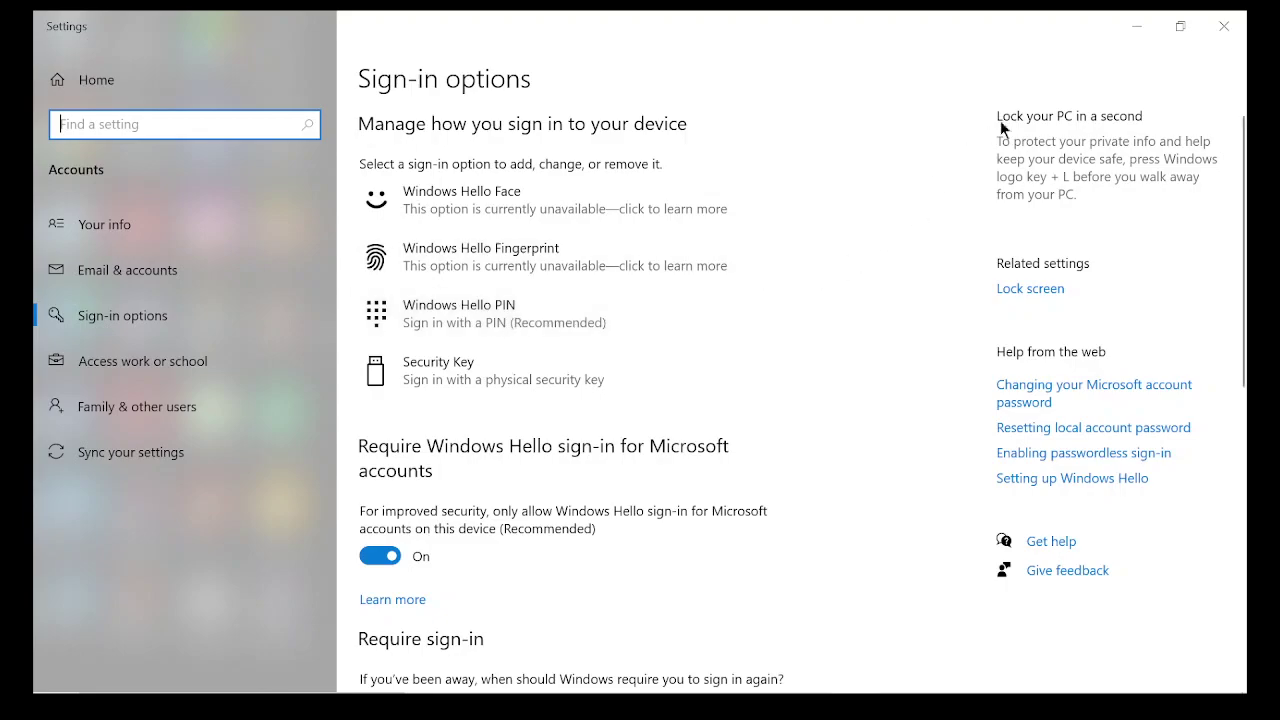
{"action": "left_click", "coordinate": [1226, 22]}
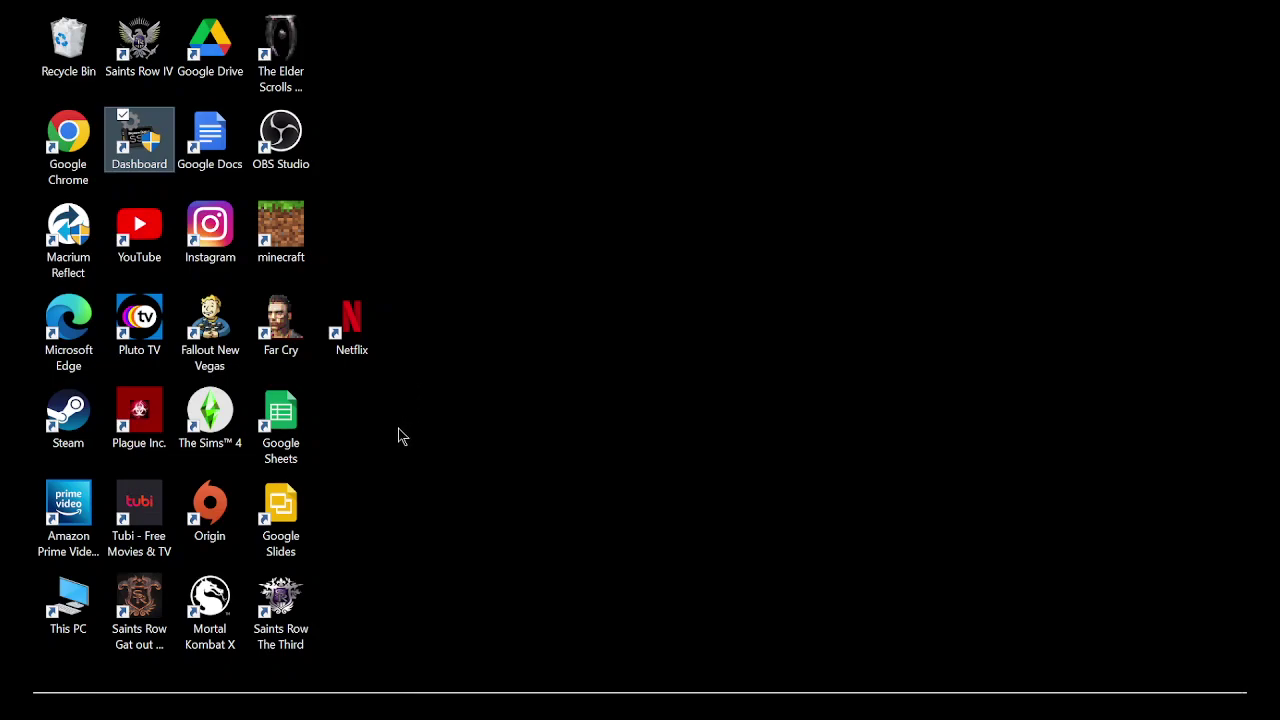
- Switch to the OBS Studio window
{"action": "mouse_move", "coordinate": [583, 700]}
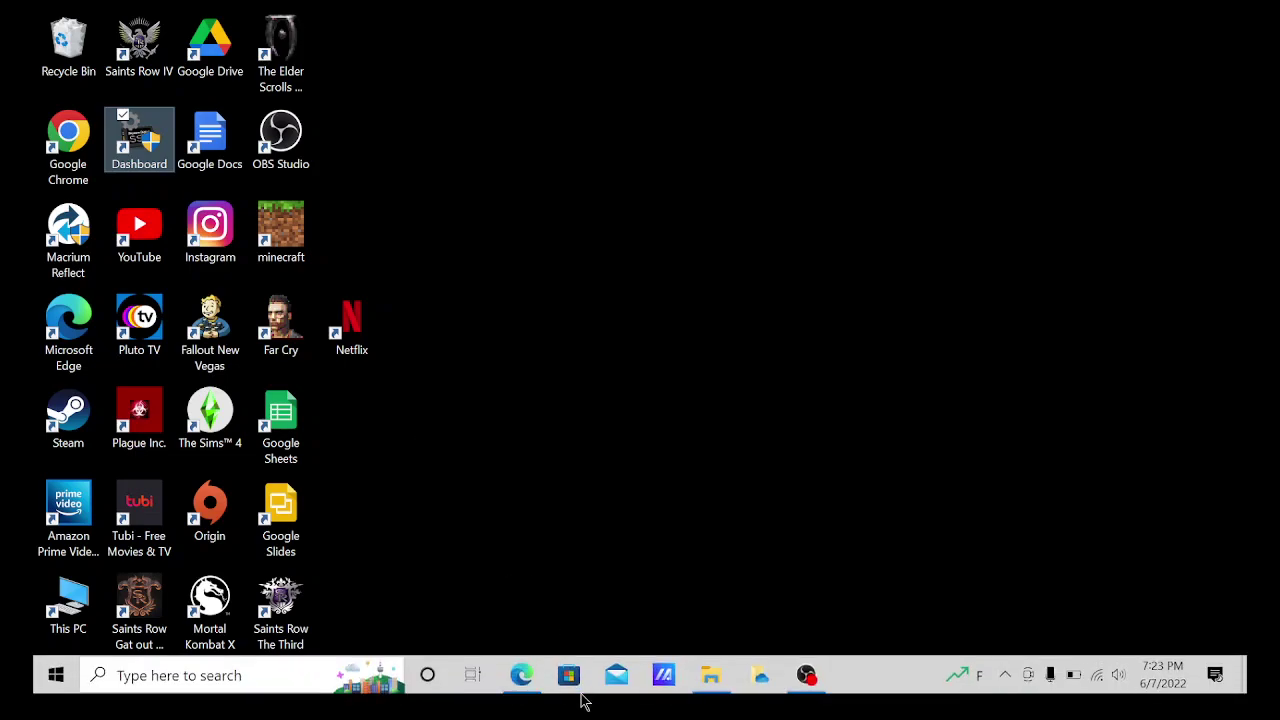
{"action": "left_click", "coordinate": [808, 678]}
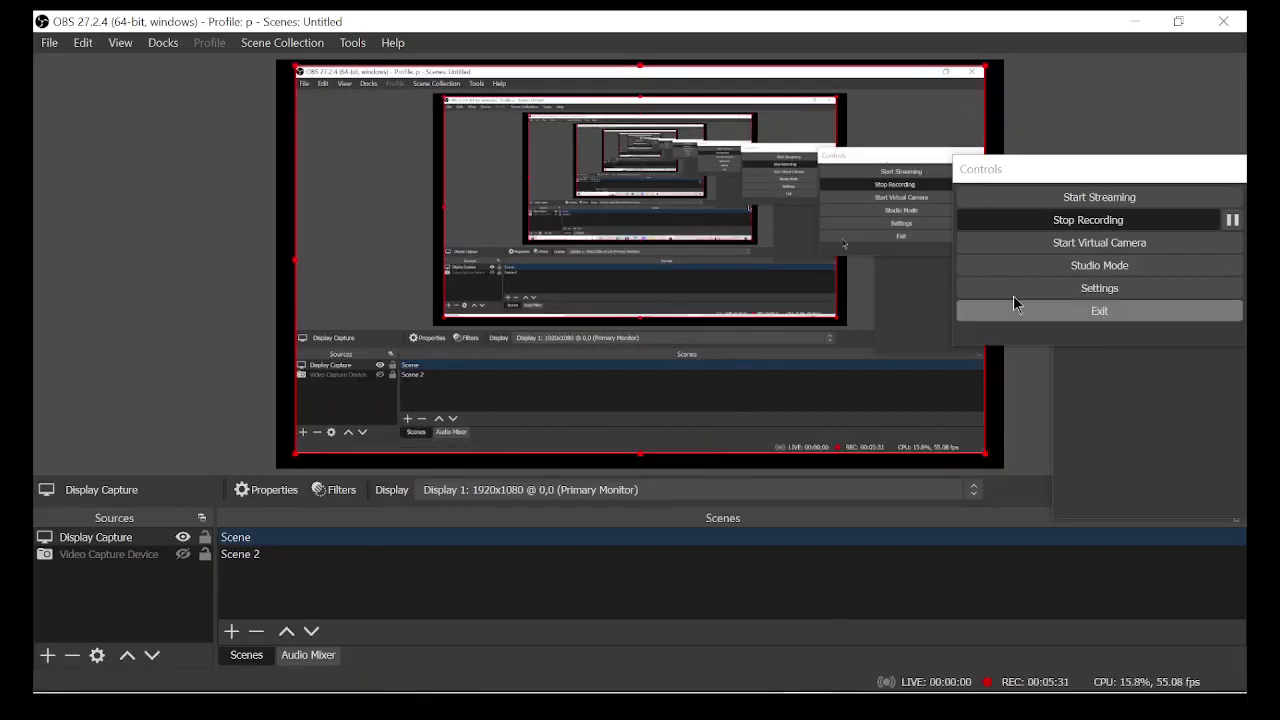